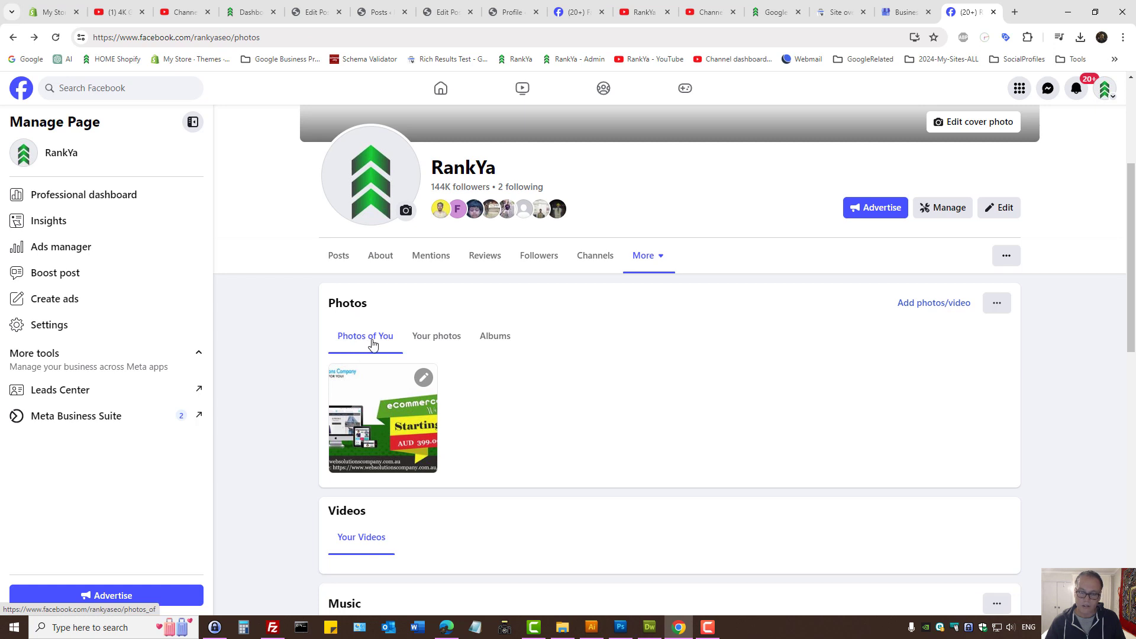
Step: Show the embed code and post preview for the tagged ecommerce photo
{"action": "left_click", "coordinate": [425, 380]}
{"action": "left_click", "coordinate": [392, 415]}
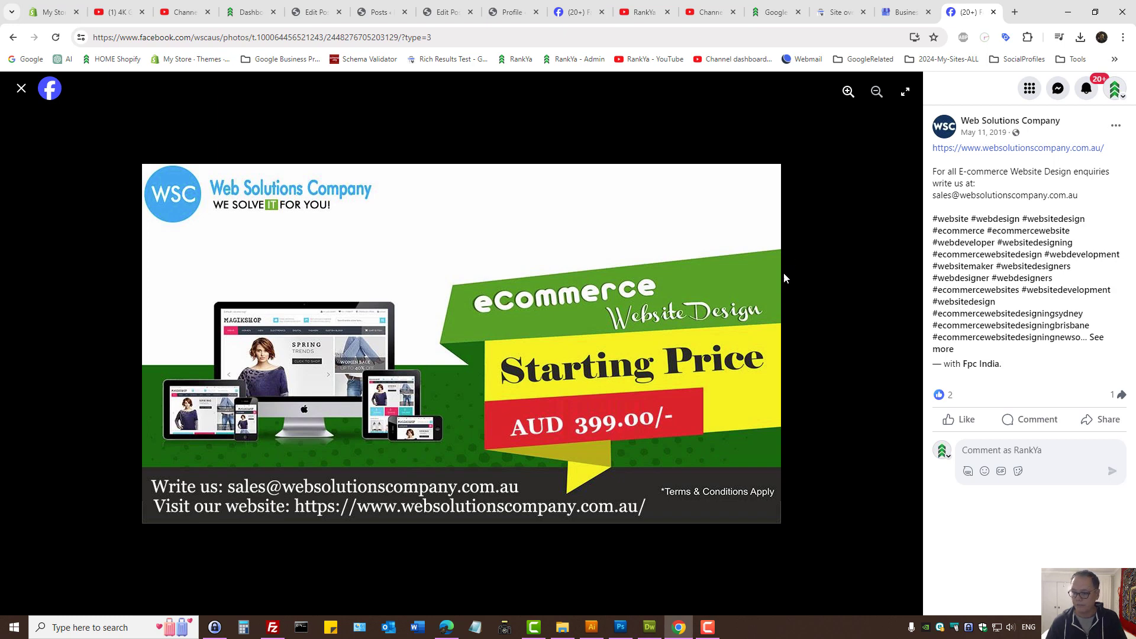
{"action": "left_click", "coordinate": [1115, 127]}
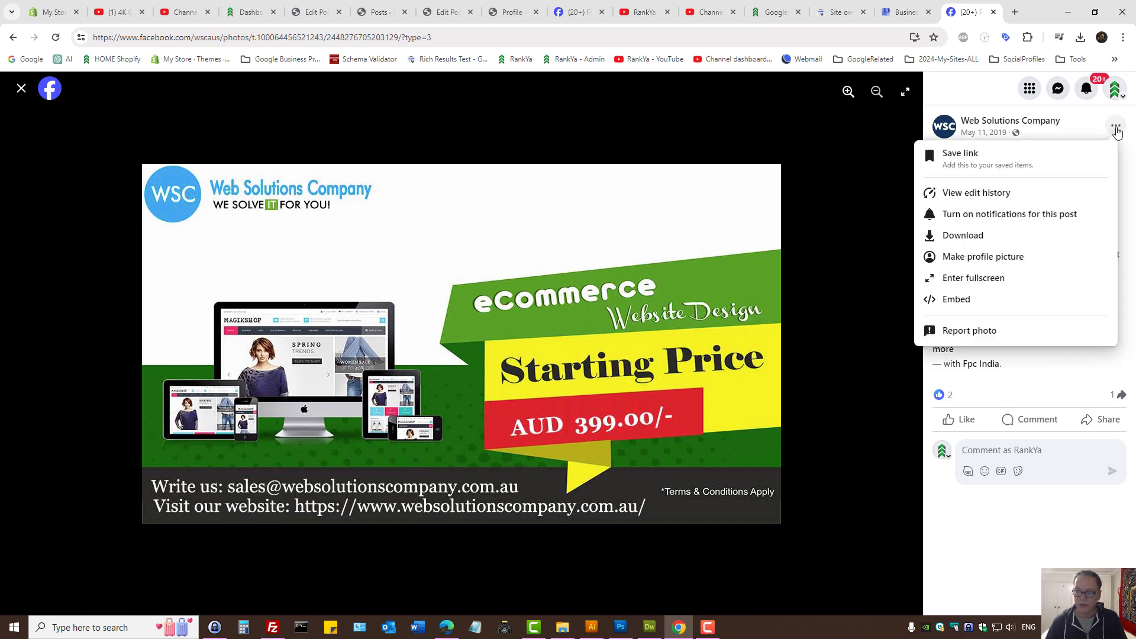
{"action": "left_click", "coordinate": [950, 302]}
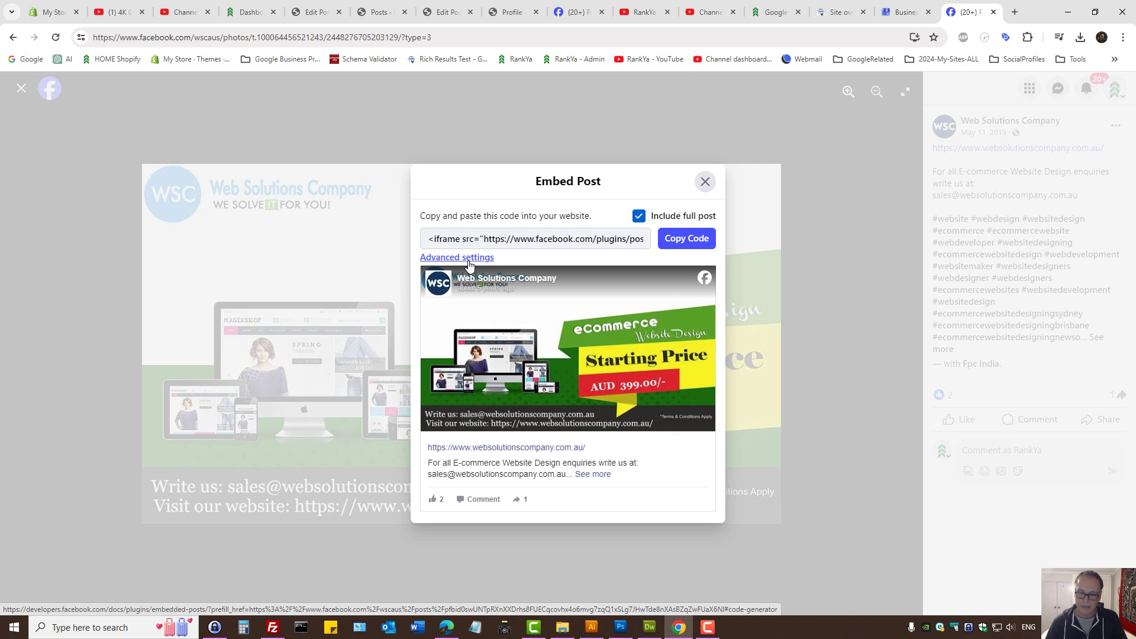
Step: Open the Web Solutions Company post in a new tab from the Embedded Posts generator's URL
{"action": "left_click", "coordinate": [469, 259]}
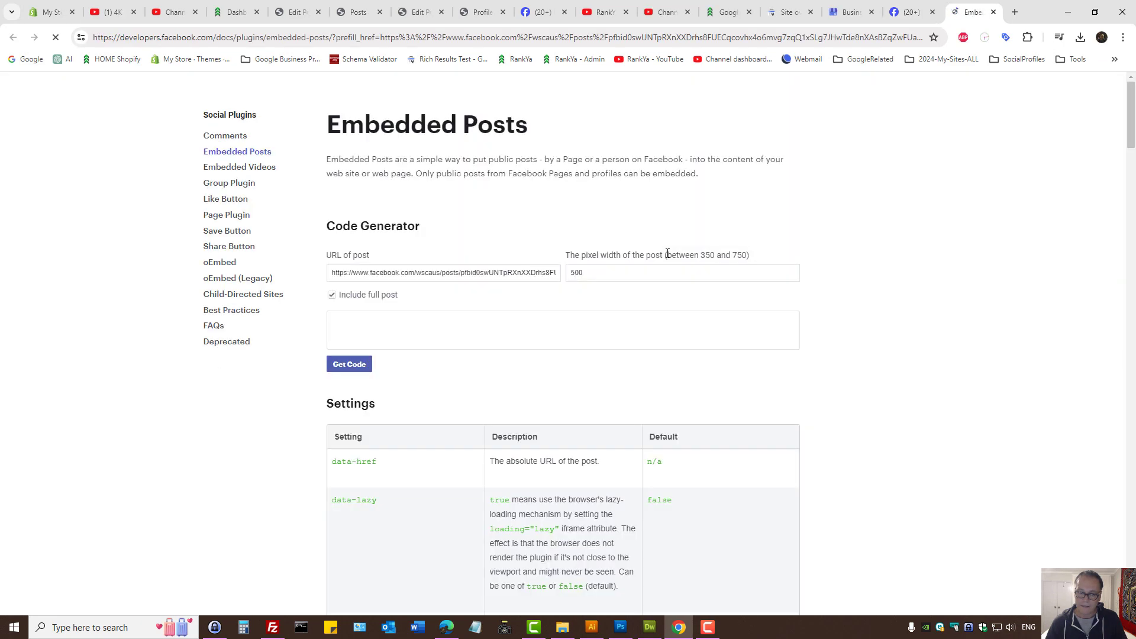
{"action": "triple_click", "coordinate": [381, 131]}
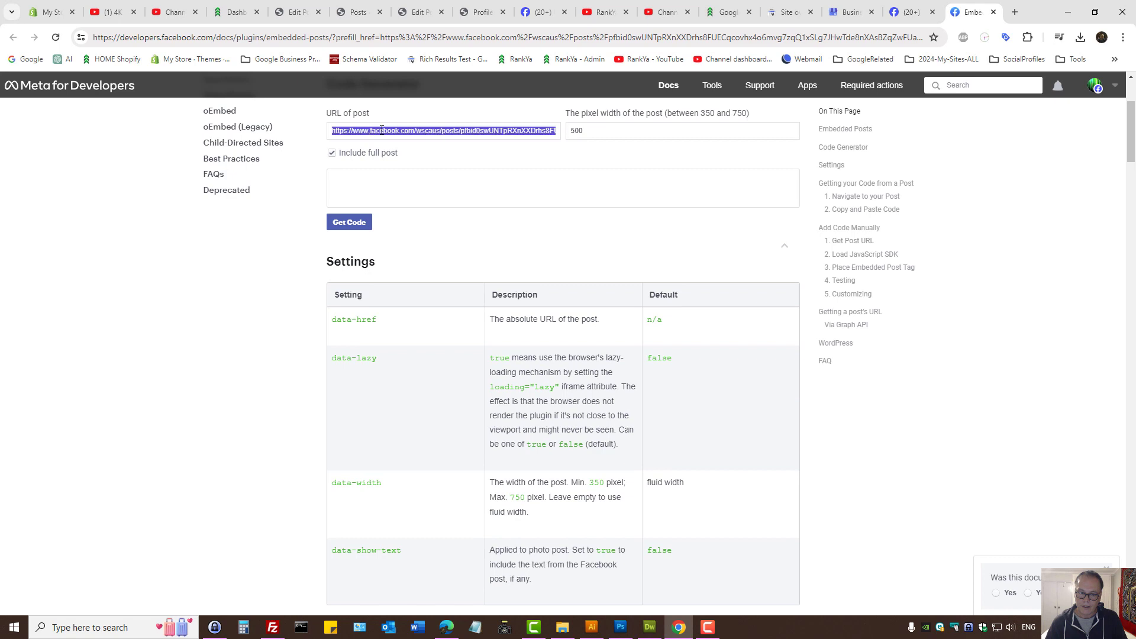
{"action": "right_click", "coordinate": [380, 130]}
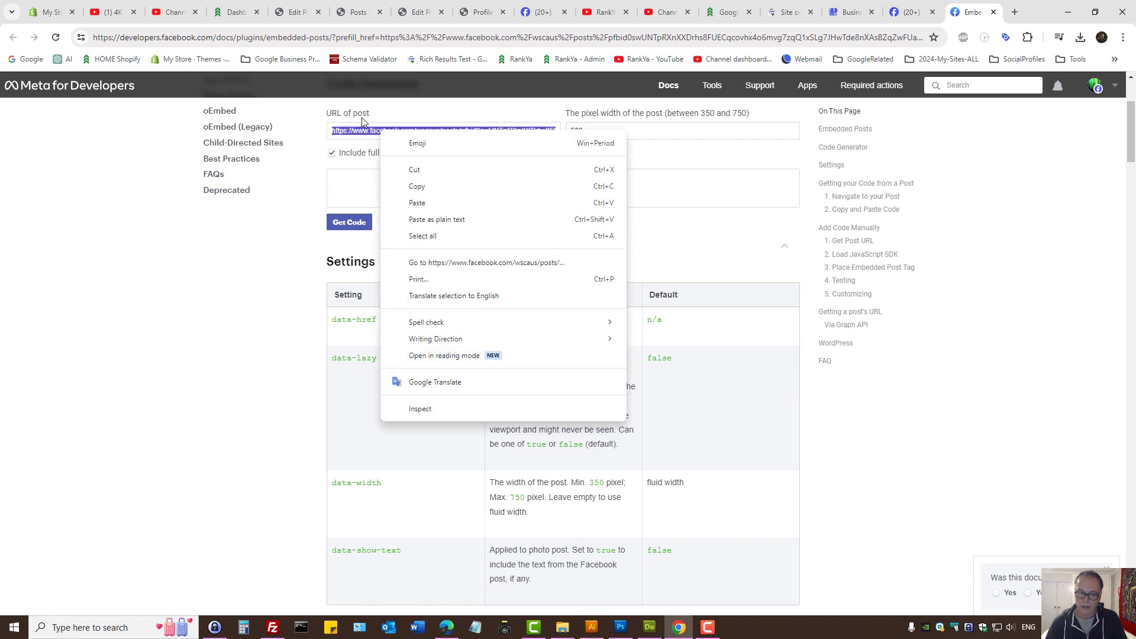
{"action": "left_click", "coordinate": [497, 263]}
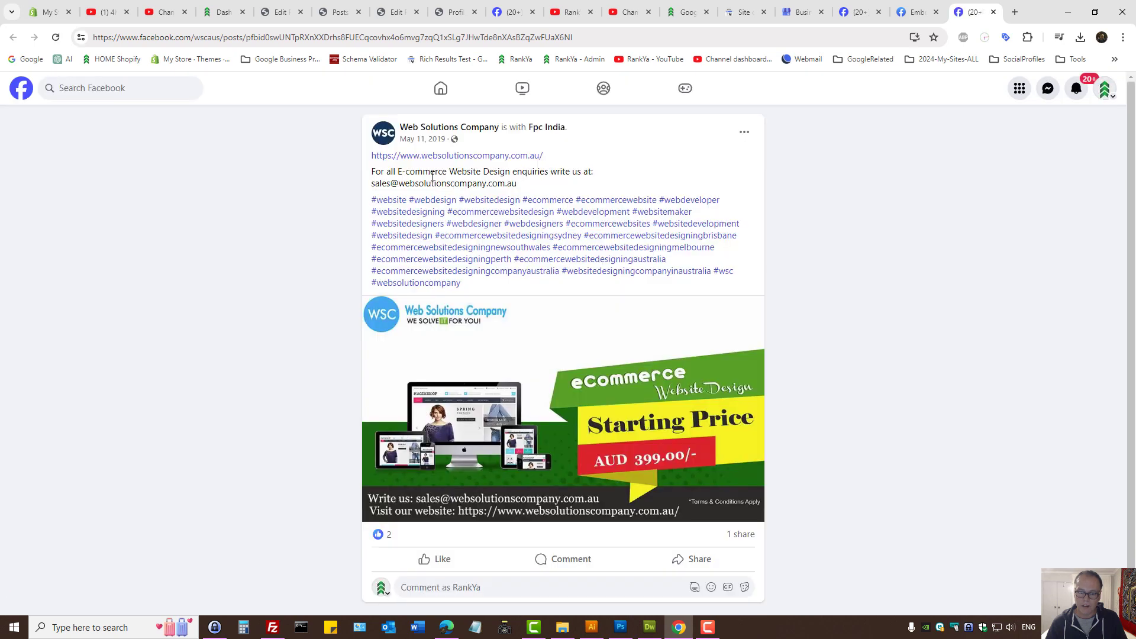
Step: Remove the page's tag from the Web Solutions Company ecommerce design post
{"action": "left_click", "coordinate": [744, 132]}
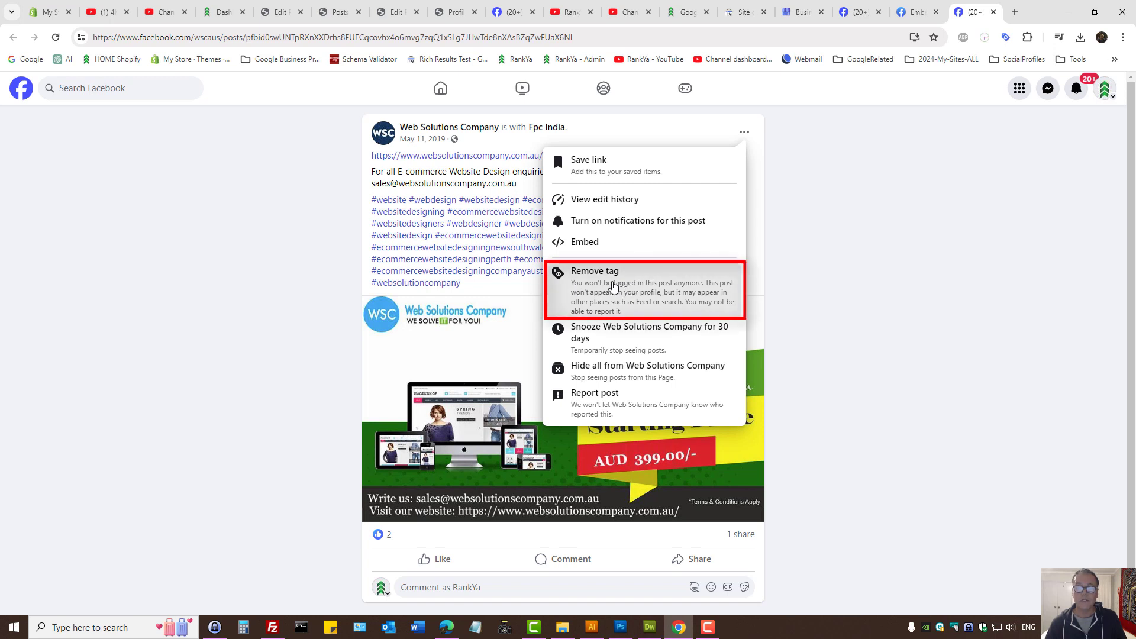
{"action": "left_click", "coordinate": [613, 287]}
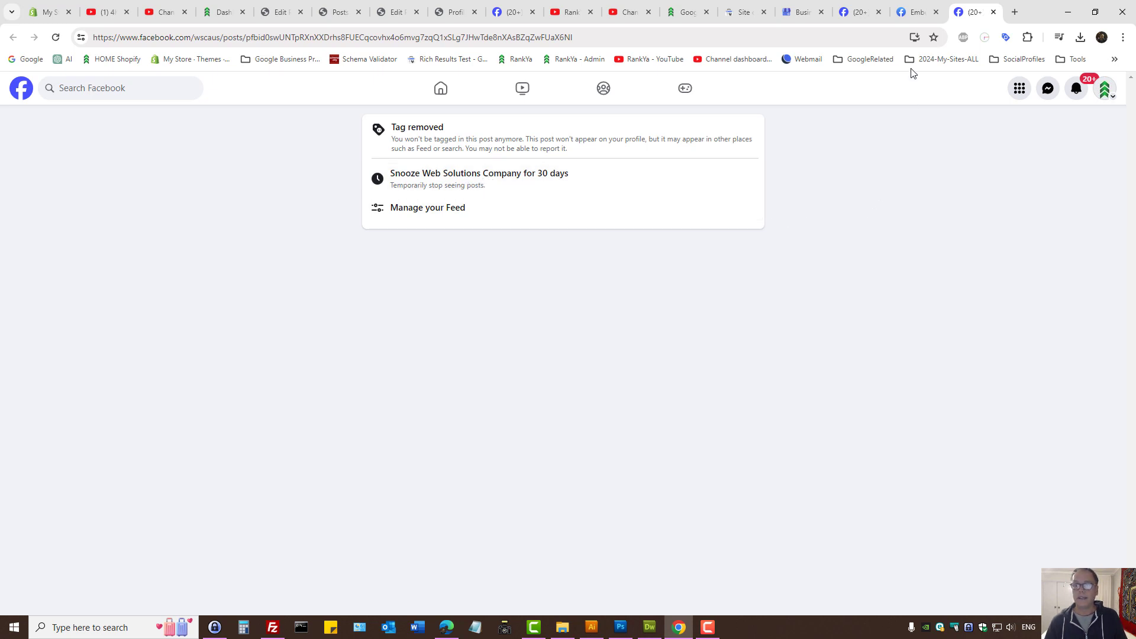
Step: Reload the Web Solutions Company post in a new tab from the Embedded Posts URL
{"action": "left_click", "coordinate": [912, 12]}
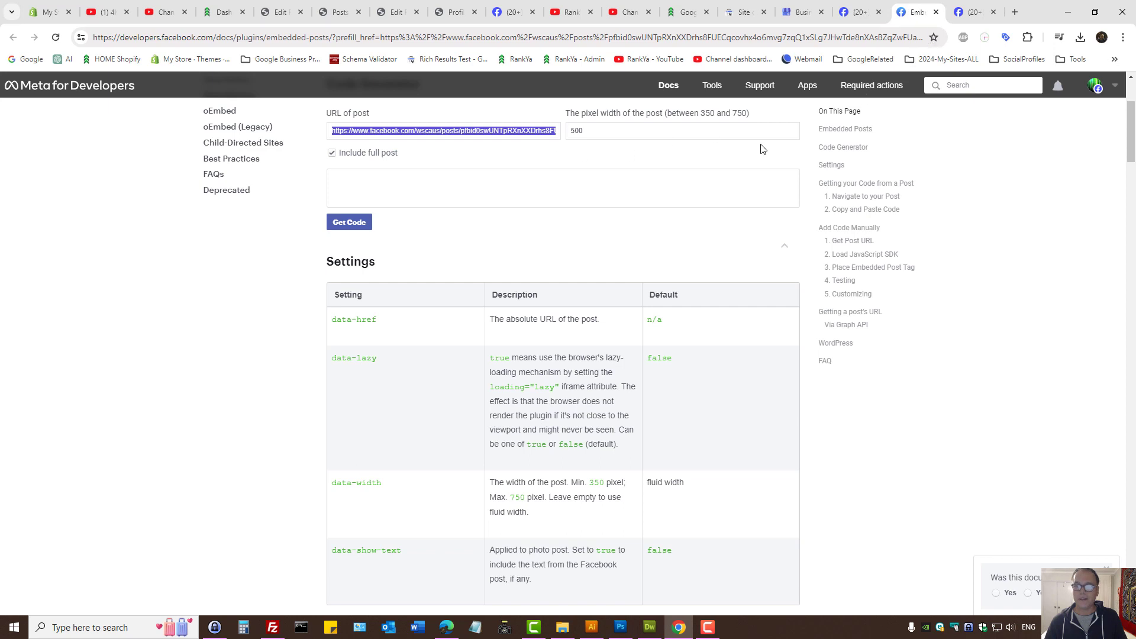
{"action": "right_click", "coordinate": [428, 130]}
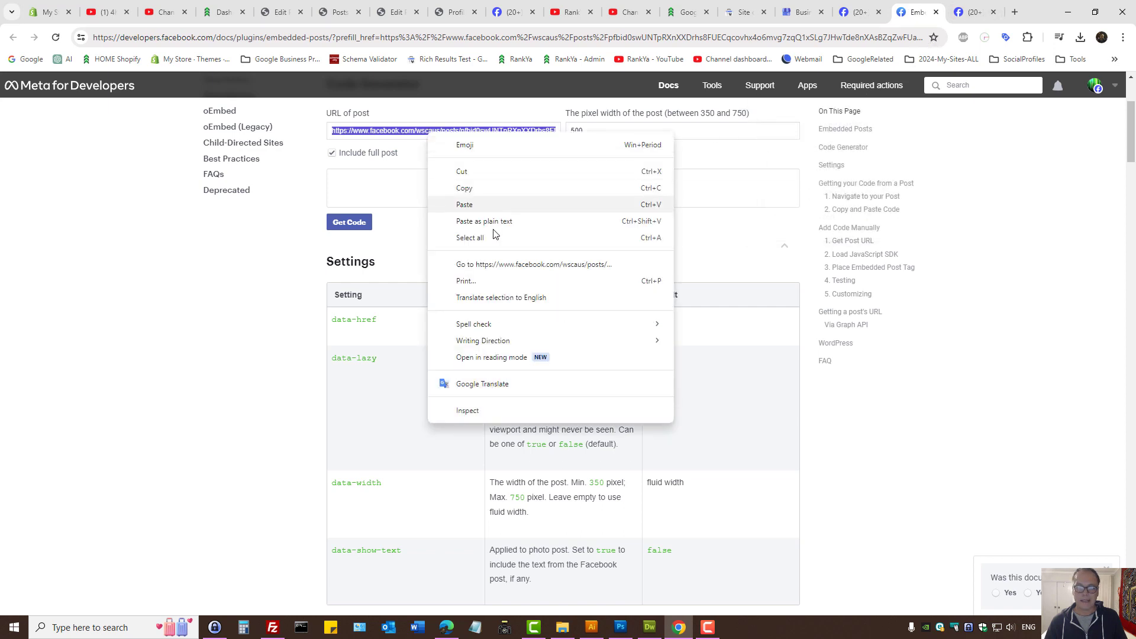
{"action": "left_click", "coordinate": [497, 265]}
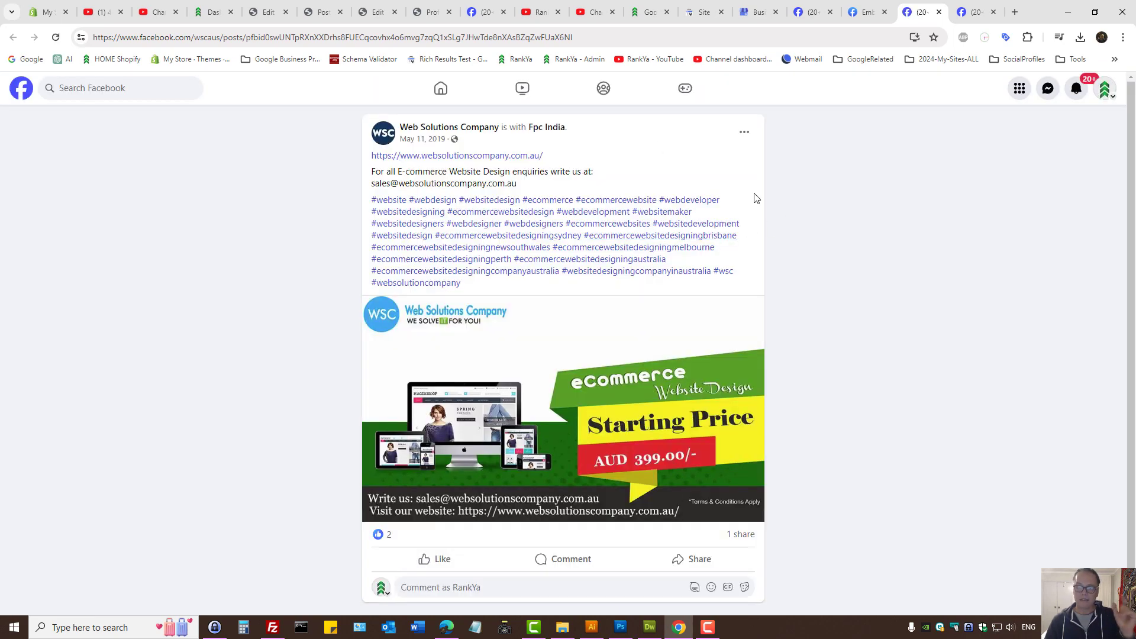
Step: Block Web Solutions Company from its own page and confirm the block
{"action": "left_click", "coordinate": [450, 127]}
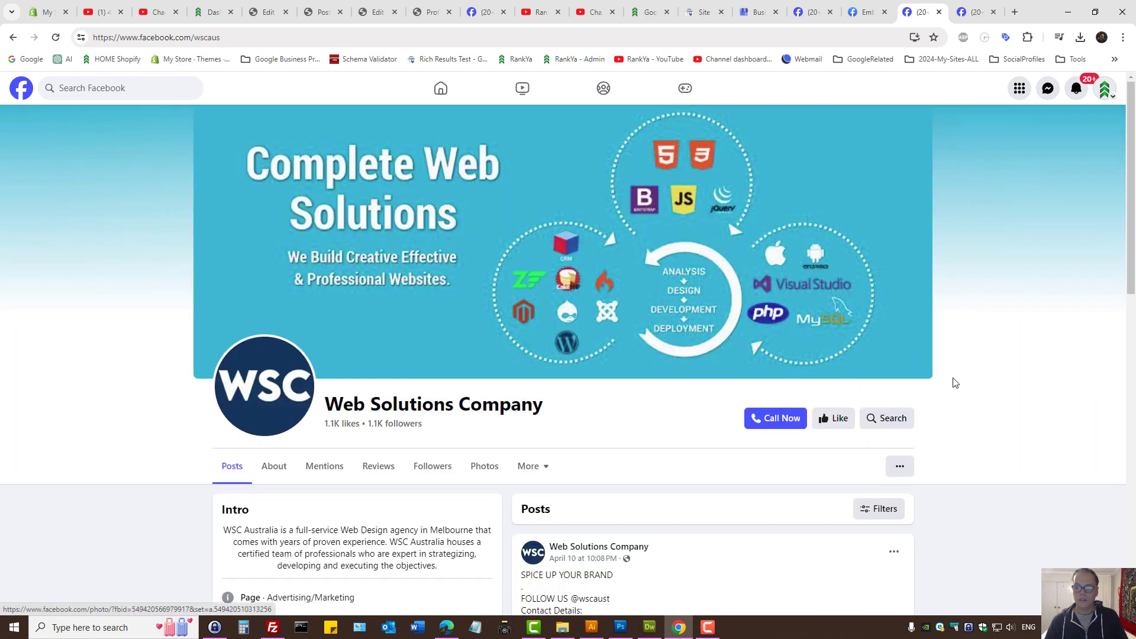
{"action": "left_click", "coordinate": [899, 466]}
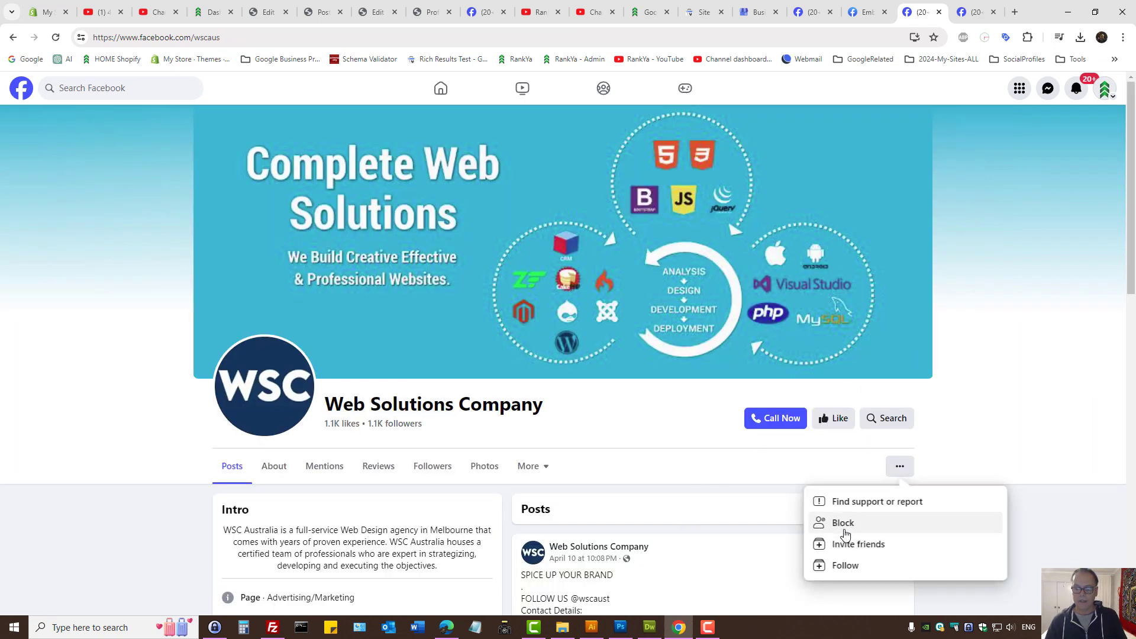
{"action": "left_click", "coordinate": [843, 523]}
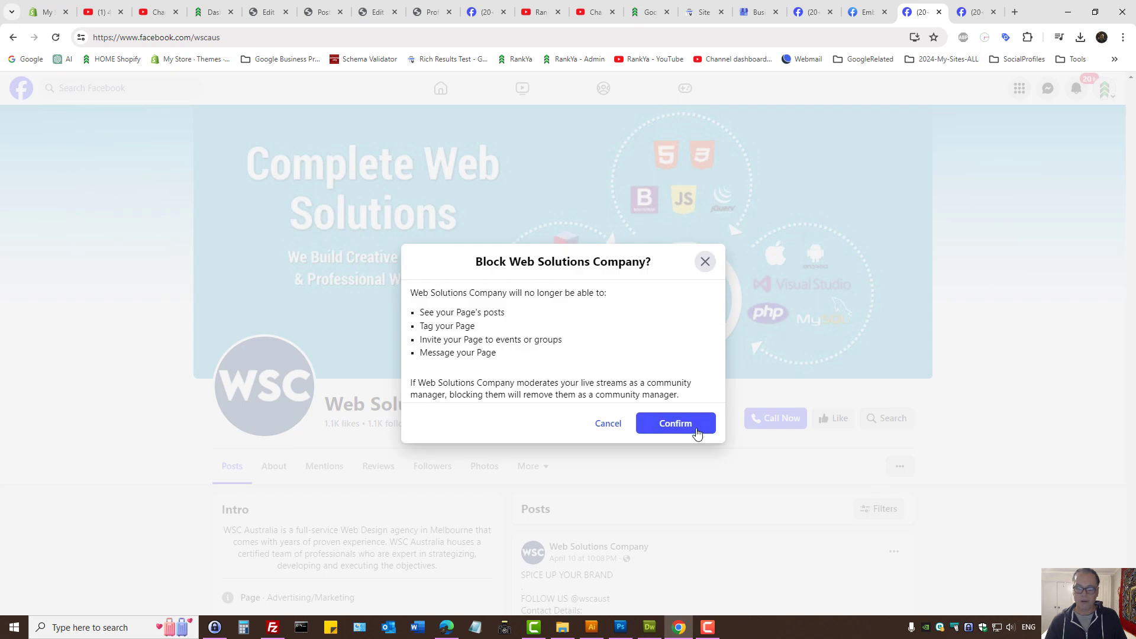
{"action": "left_click_drag", "start_coordinate": [438, 312], "coordinate": [520, 315]}
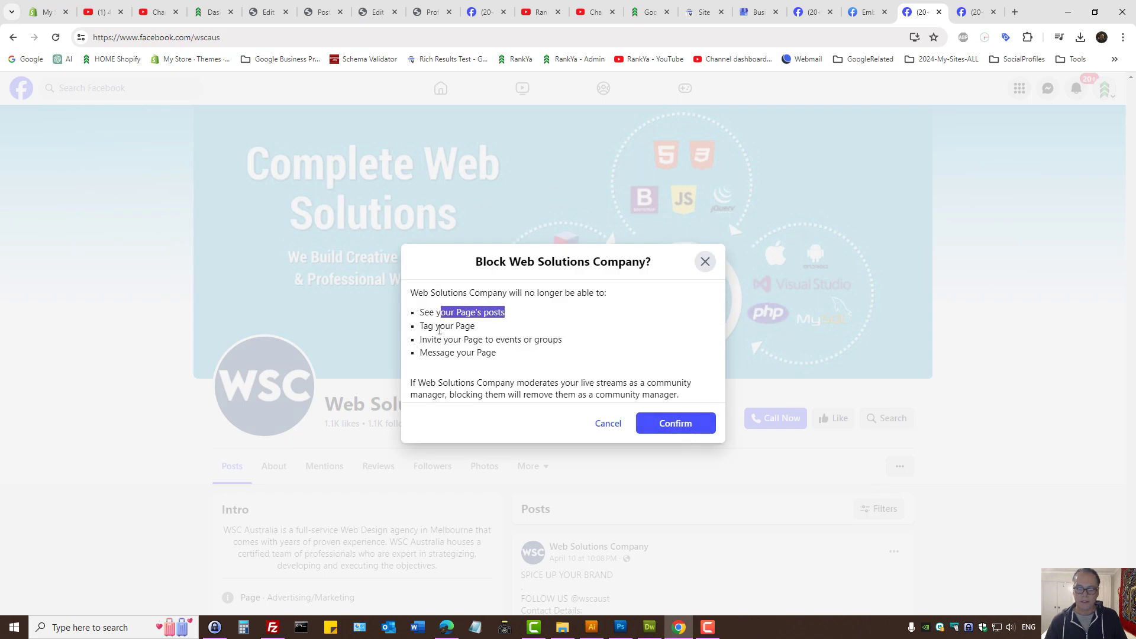
{"action": "mouse_move", "coordinate": [437, 326]}
{"action": "left_mouse_down"}
{"action": "mouse_move", "coordinate": [476, 326]}
{"action": "mouse_move", "coordinate": [436, 340]}
{"action": "left_mouse_up"}
{"action": "left_click", "coordinate": [612, 343]}
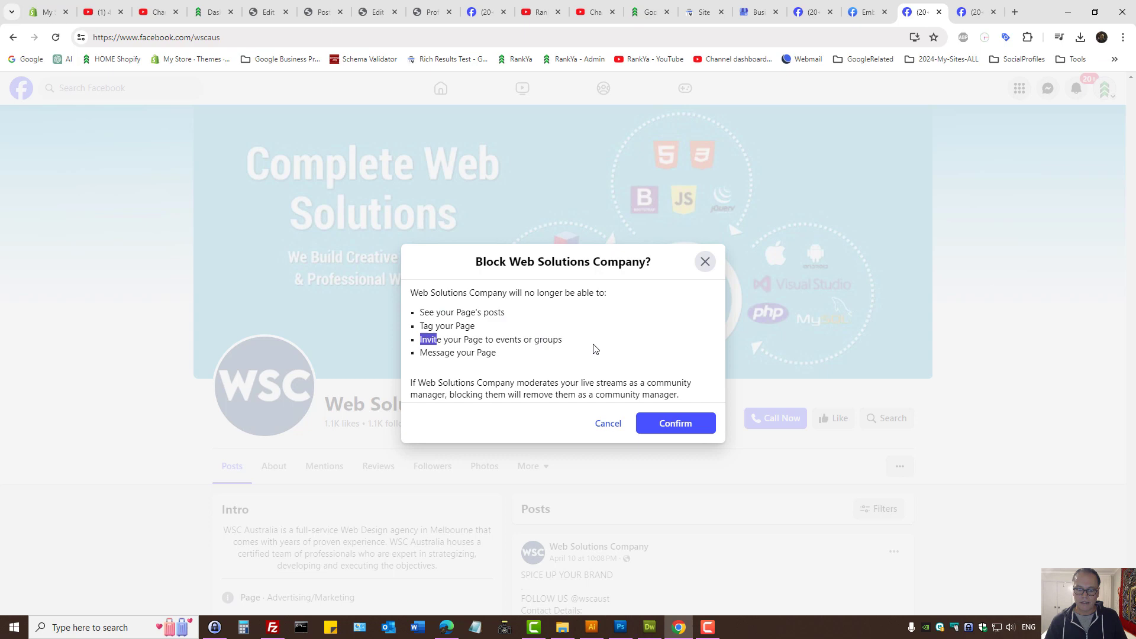
{"action": "left_click", "coordinate": [533, 364]}
{"action": "left_click", "coordinate": [674, 423]}
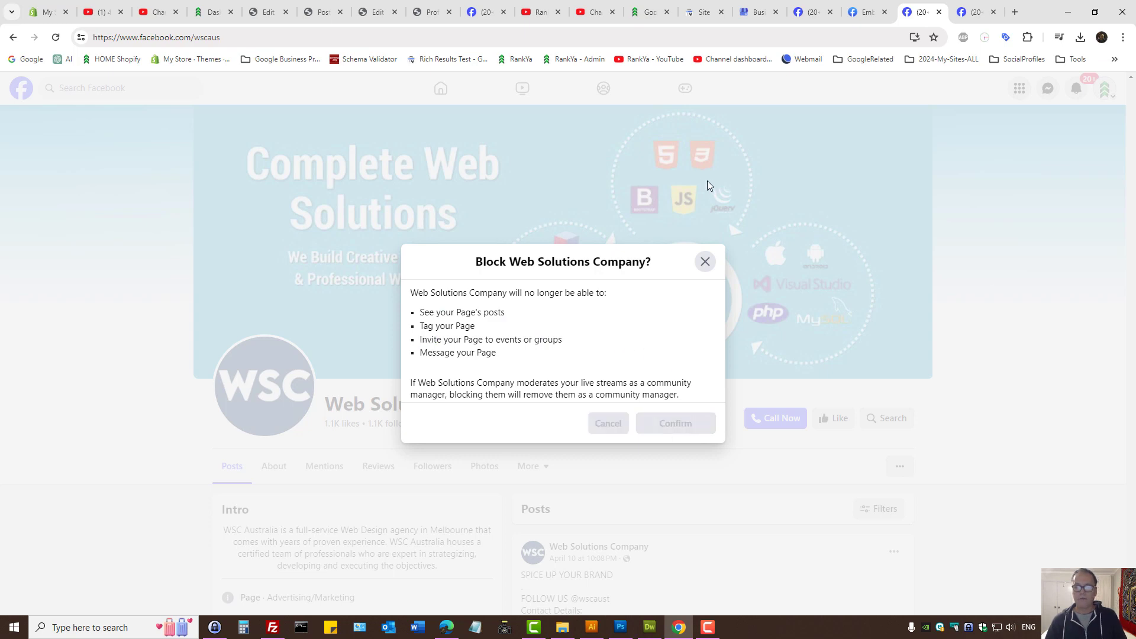
{"action": "left_click", "coordinate": [694, 386]}
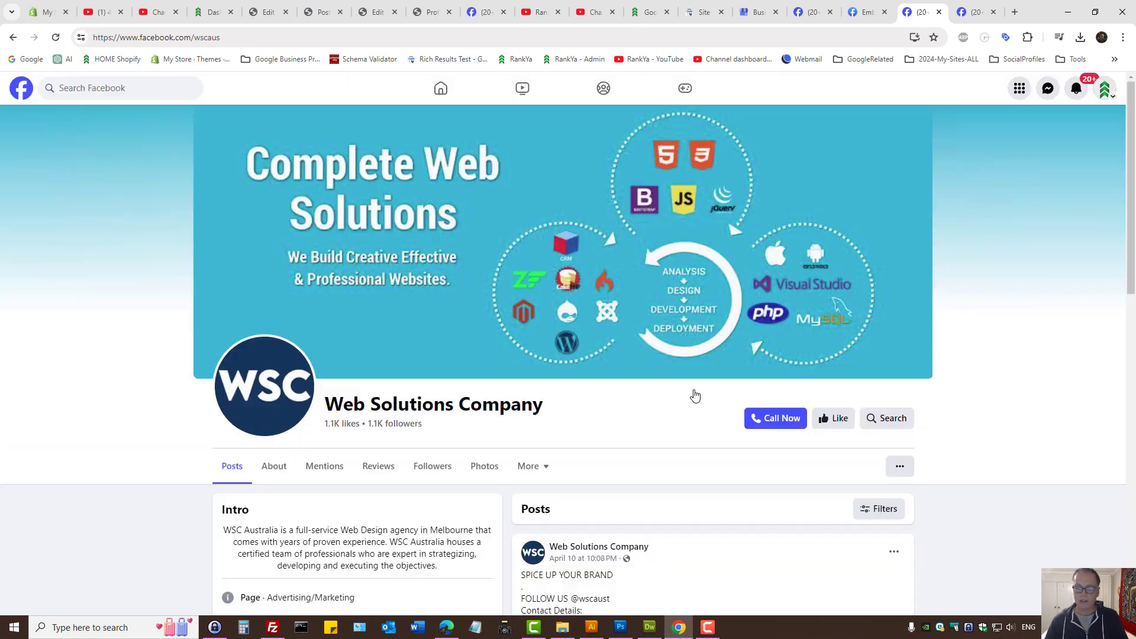
Step: Close the embed preview and photo viewer, then reload Photos to confirm Photos of You is empty
{"action": "left_click", "coordinate": [812, 11]}
{"action": "left_click", "coordinate": [705, 185]}
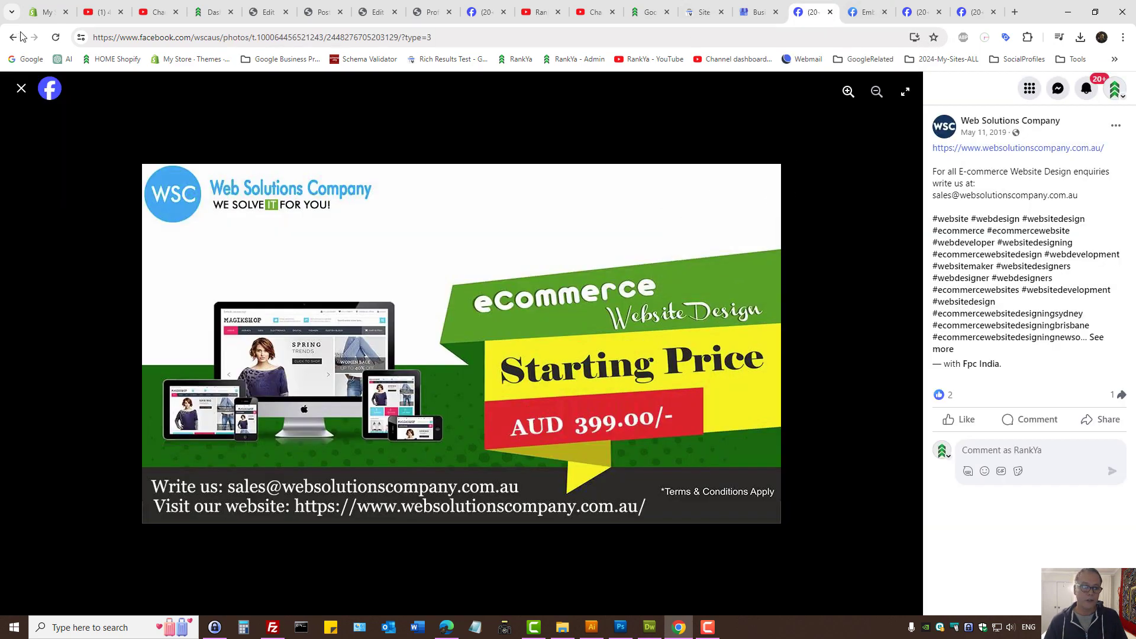
{"action": "left_click", "coordinate": [22, 87]}
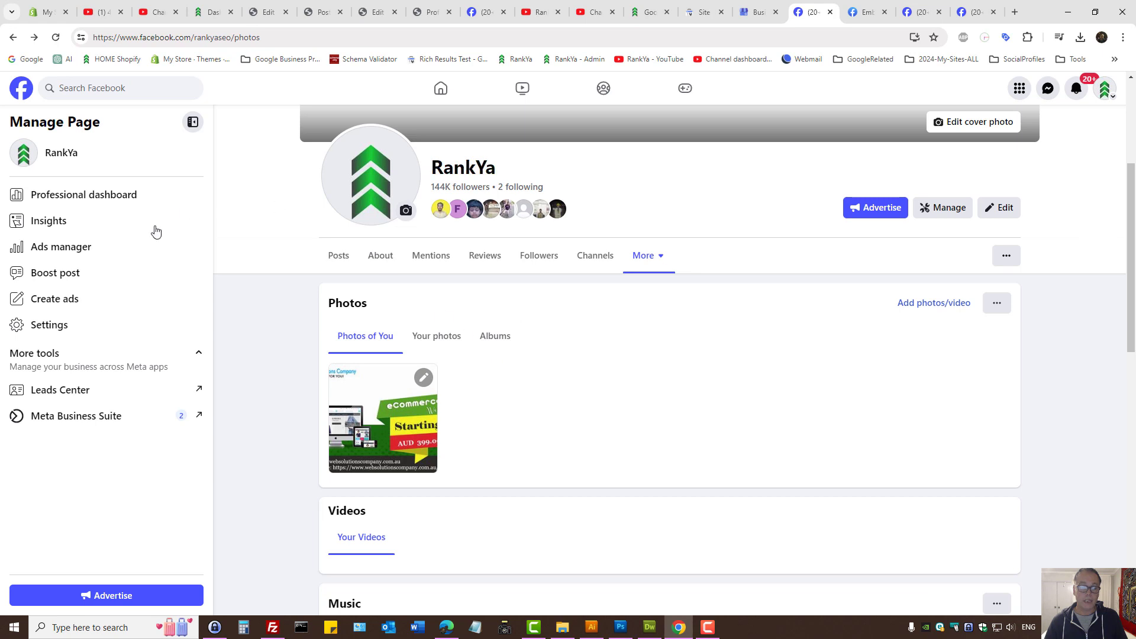
{"action": "left_click", "coordinate": [55, 37]}
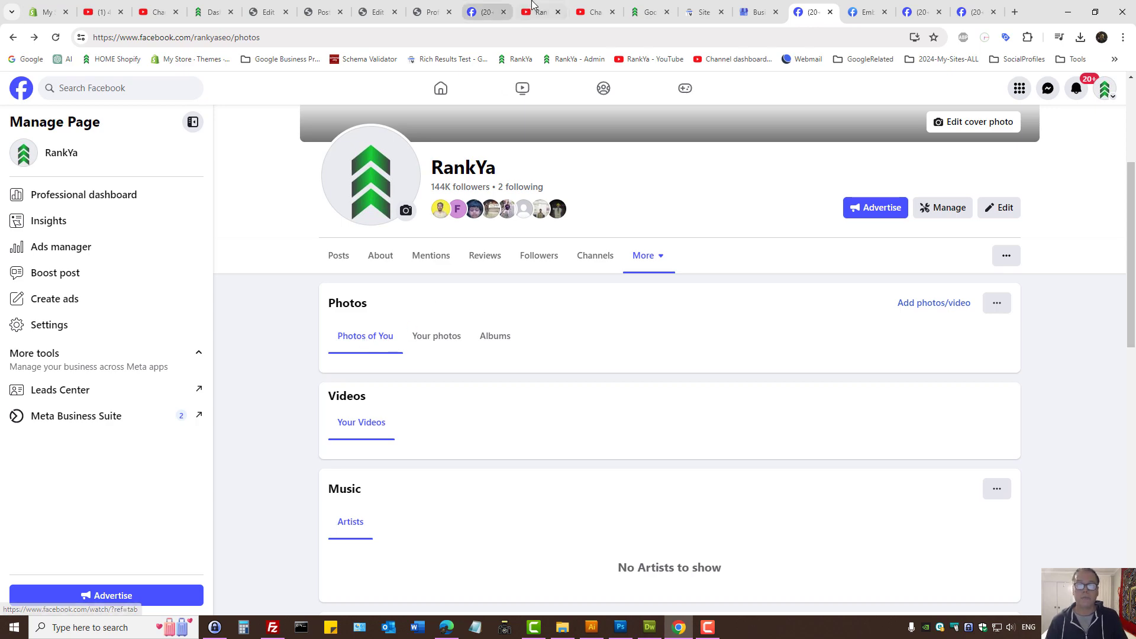
{"action": "left_click", "coordinate": [540, 11]}
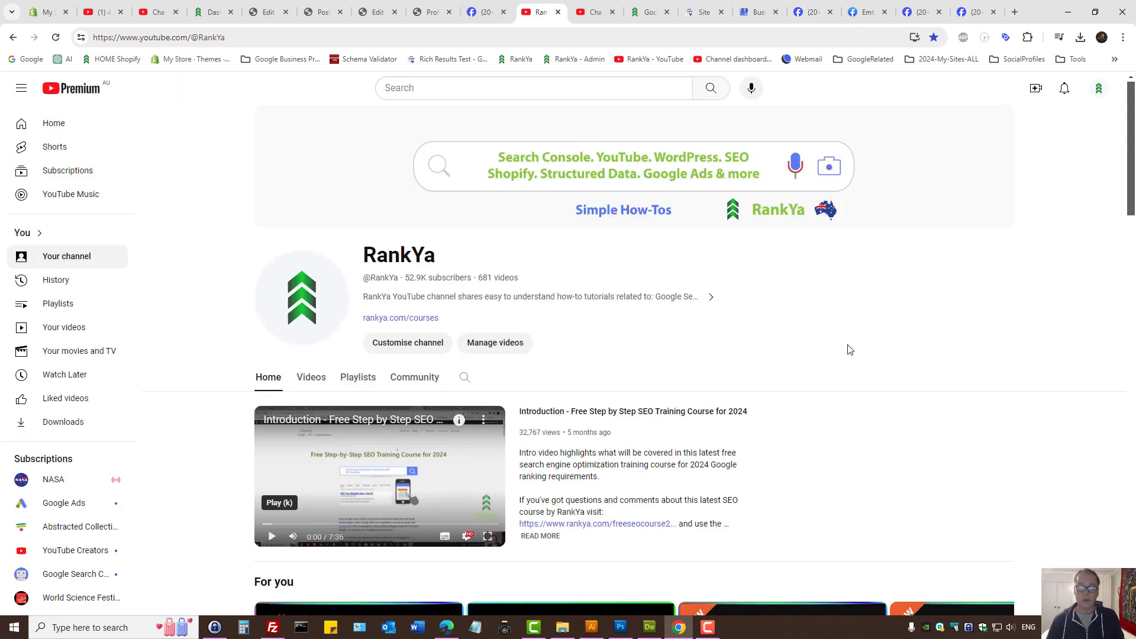